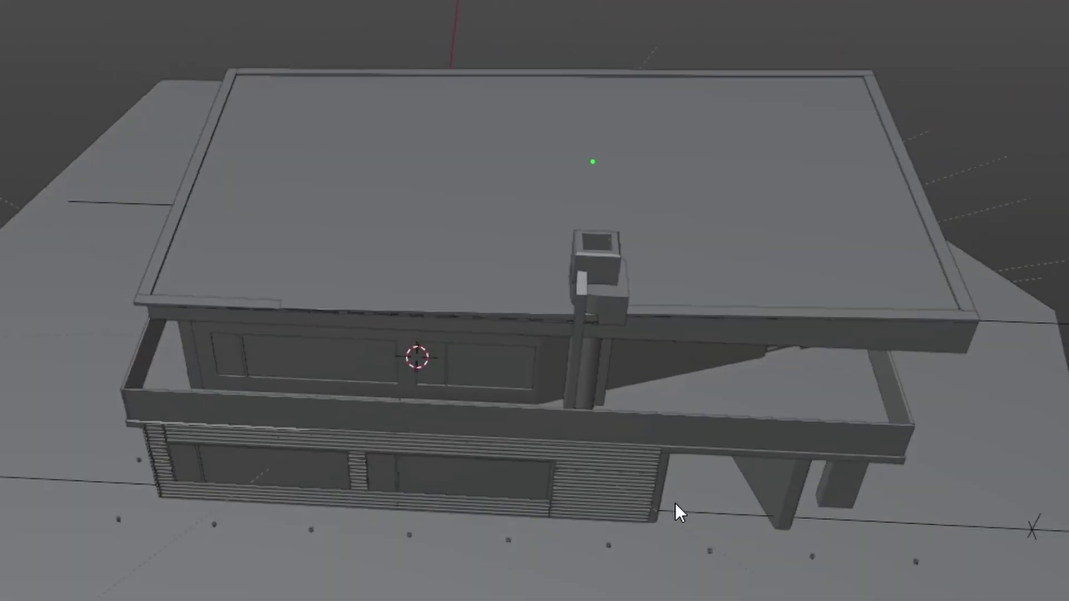
- View the villa from the front and place the Villa interior asset into the scene
{"action": "middle_click_drag", "start_coordinate": [675, 503], "coordinate": [795, 525]}
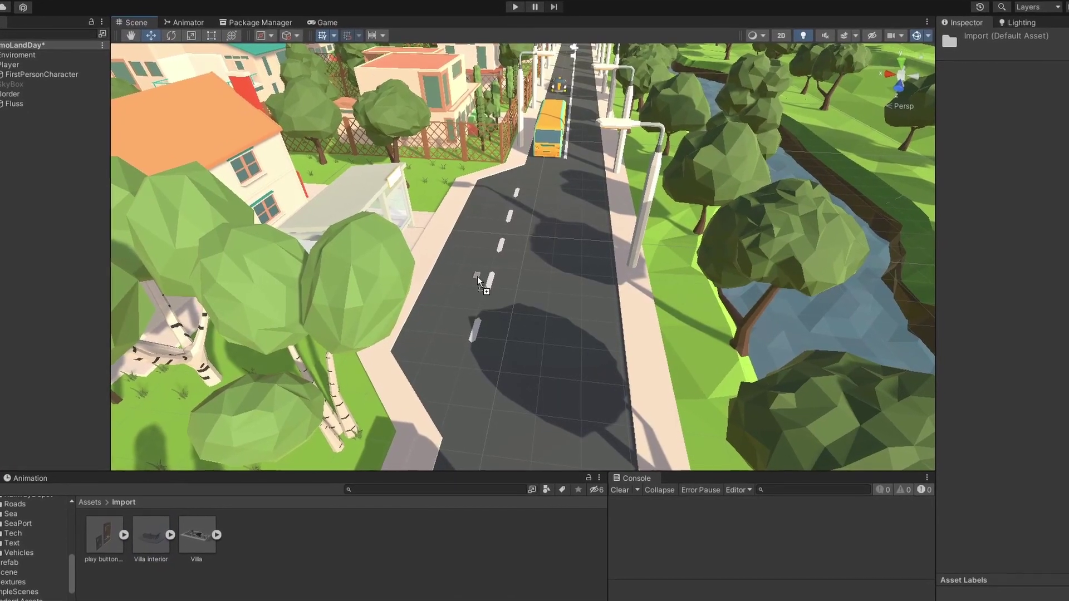
{"action": "left_click_drag", "start_coordinate": [467, 292], "coordinate": [476, 276]}
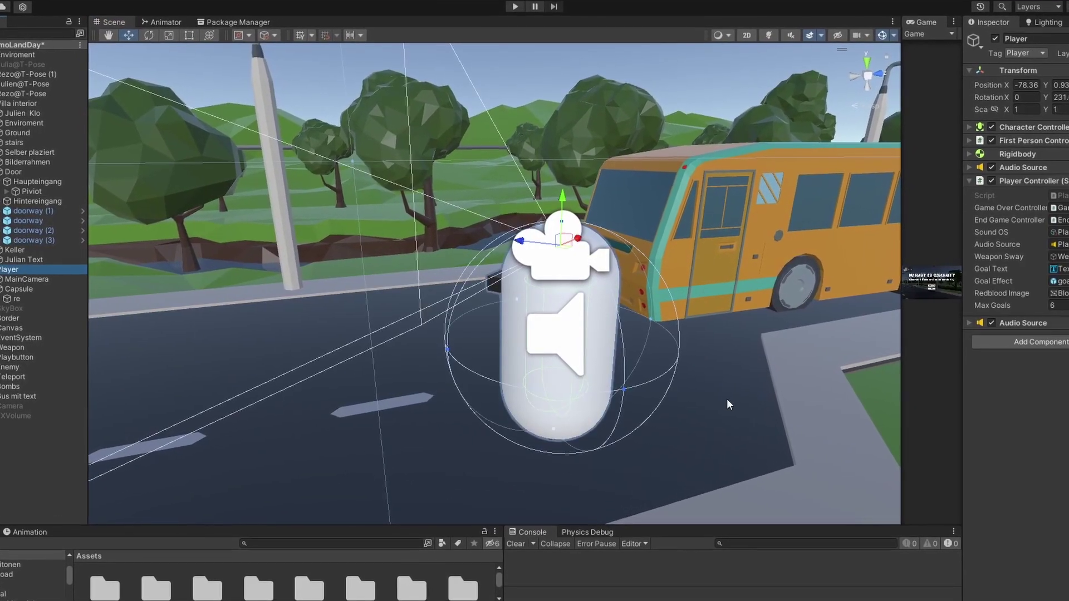
- Swing the view along the street past the player character
{"action": "mouse_move", "coordinate": [727, 399]}
{"action": "right_mouse_down"}
{"action": "mouse_move", "coordinate": [501, 334]}
{"action": "mouse_move", "coordinate": [769, 383]}
{"action": "right_mouse_up"}
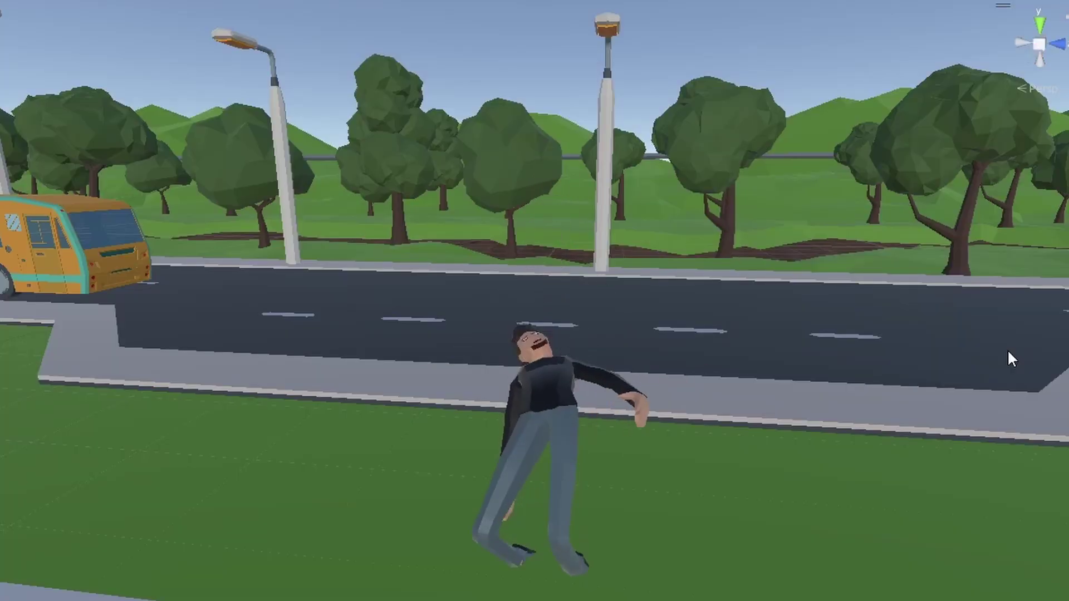
- Add the idle animation clip to the character's Animator and view the ragdoll from around it
{"action": "mouse_move", "coordinate": [1007, 349]}
{"action": "left_mouse_down", "text": "alt"}
{"action": "mouse_move", "coordinate": [937, 422]}
{"action": "mouse_move", "coordinate": [746, 483]}
{"action": "left_mouse_up", "text": "alt"}
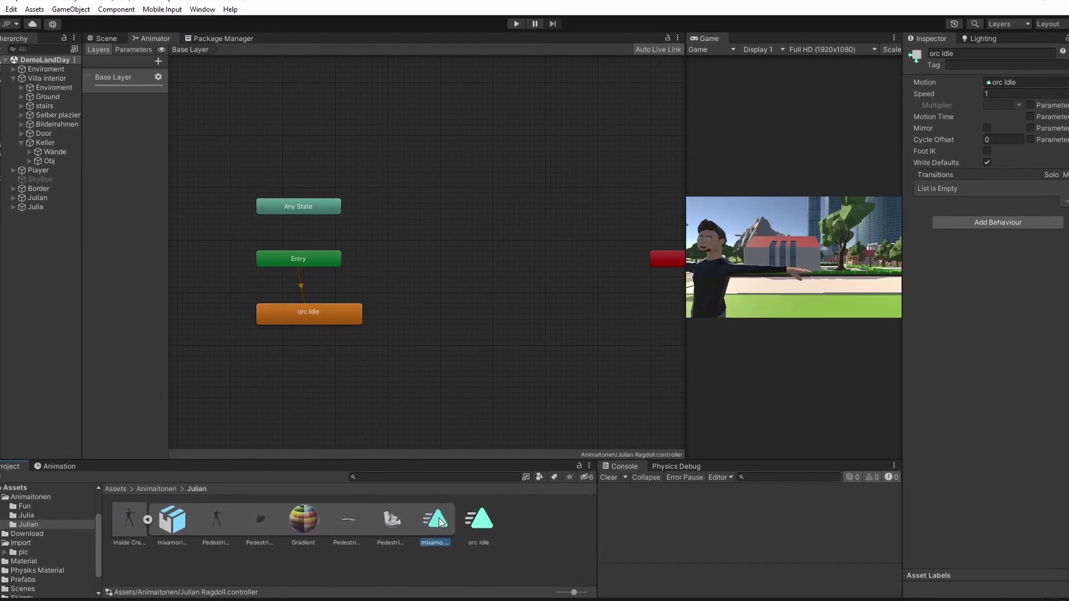
{"action": "left_click_drag", "start_coordinate": [118, 526], "coordinate": [392, 354]}
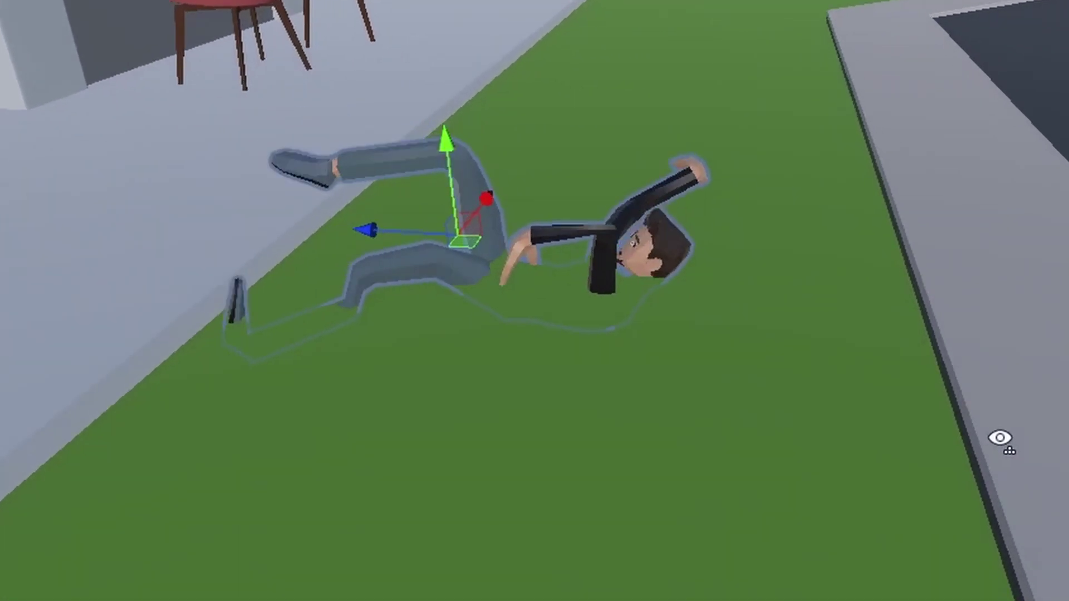
{"action": "left_click_drag", "start_coordinate": [1000, 438], "coordinate": [835, 445], "text": "alt"}
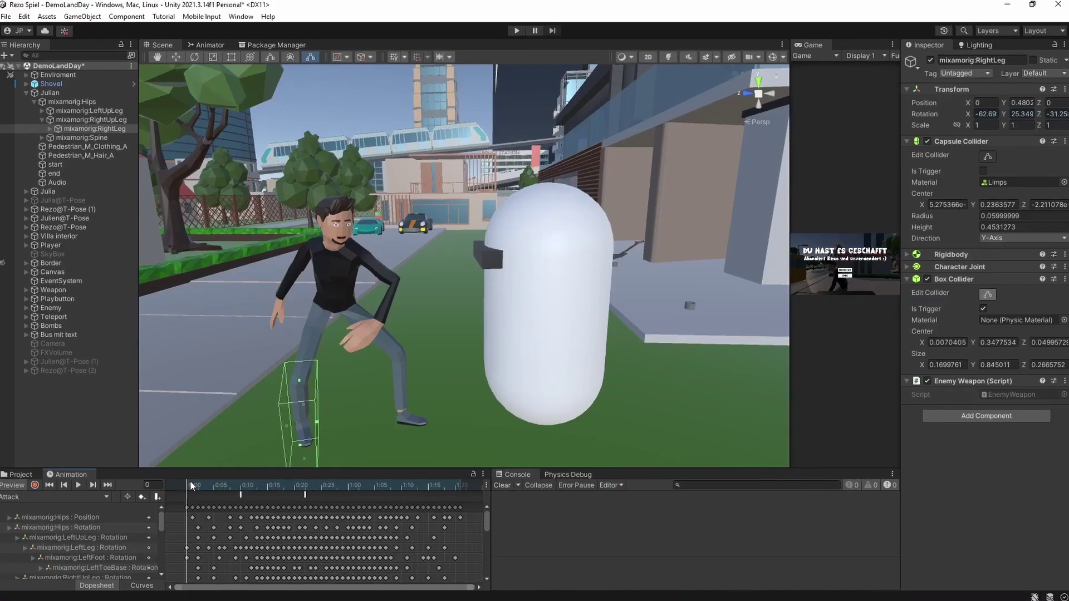
- Scrub the animation timeline to preview the character's pose
{"action": "left_click_drag", "start_coordinate": [189, 480], "coordinate": [271, 493]}
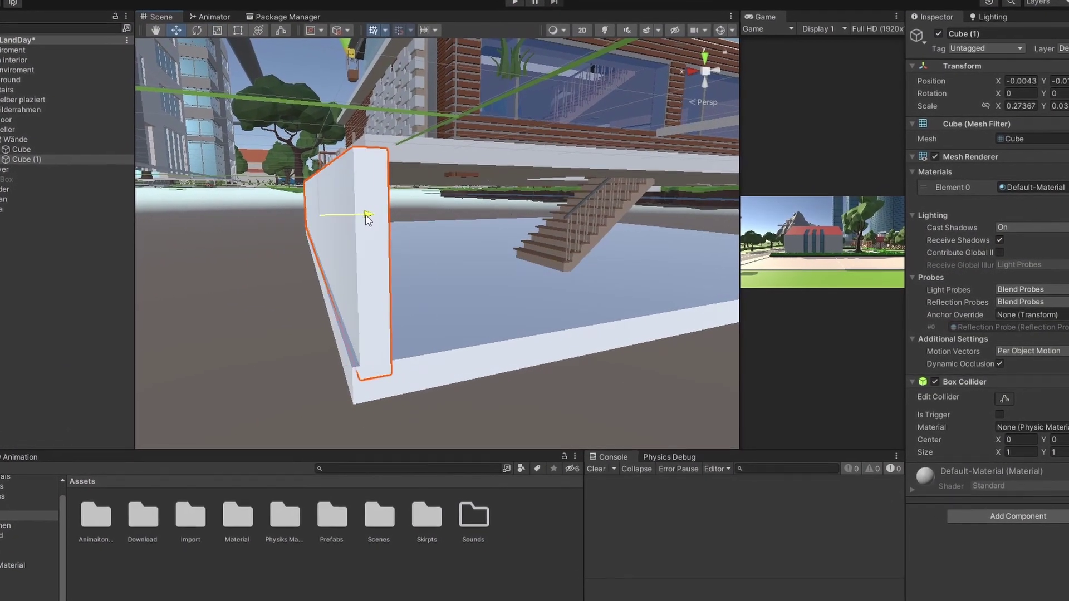
- Orbit the view around the new wall block beside the villa stairs
{"action": "left_click_drag", "start_coordinate": [372, 209], "coordinate": [464, 234], "text": "alt"}
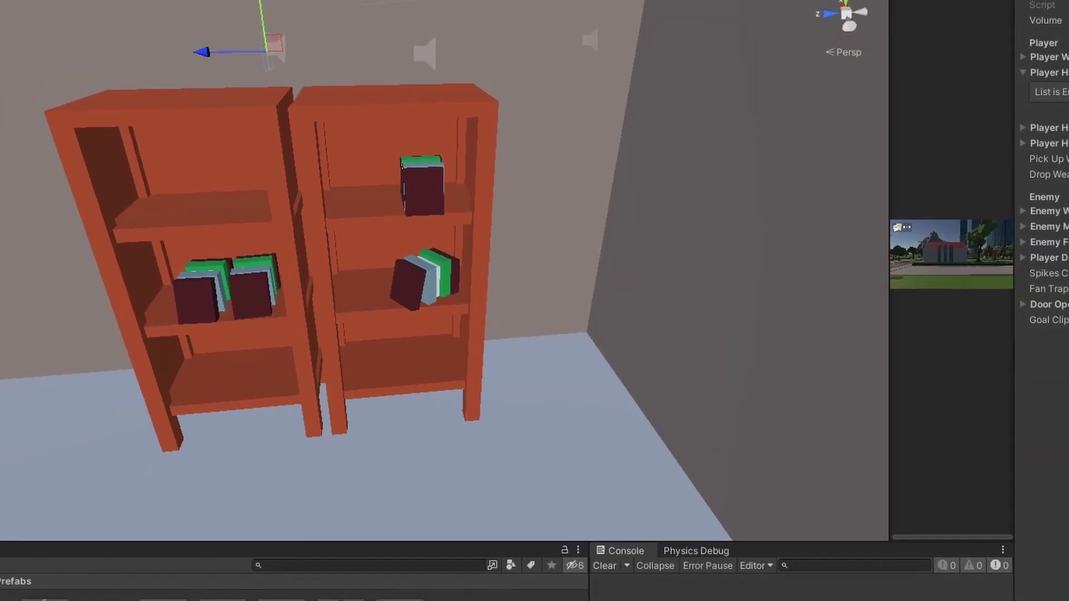
- Rotate the play-button plaque to face into the room, then return to the Move tool
{"action": "key", "text": "e"}
{"action": "left_click_drag", "start_coordinate": [535, 267], "coordinate": [646, 318]}
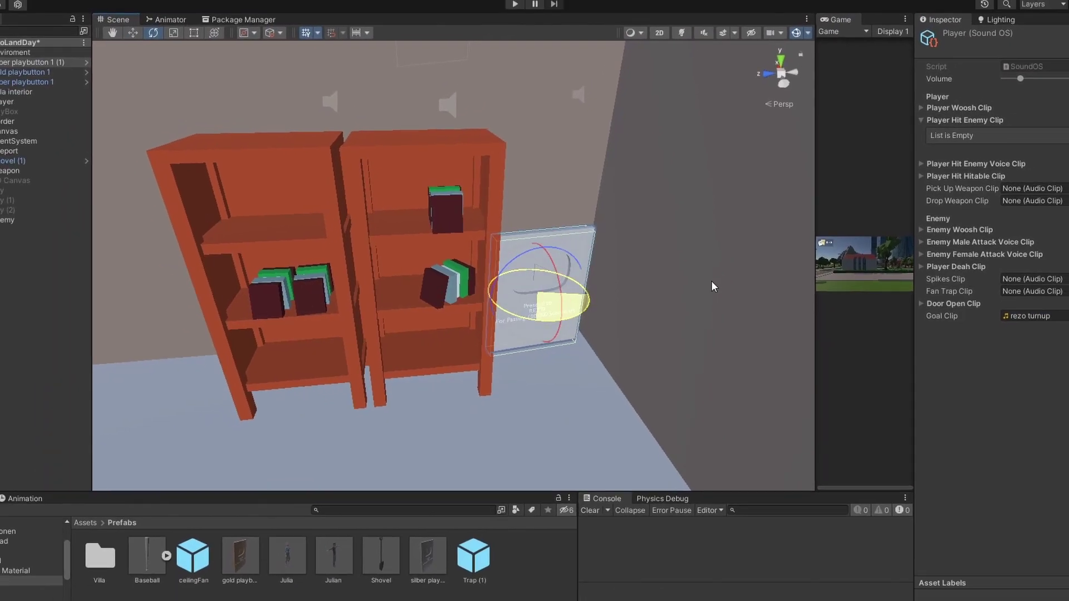
{"action": "key", "text": "w"}
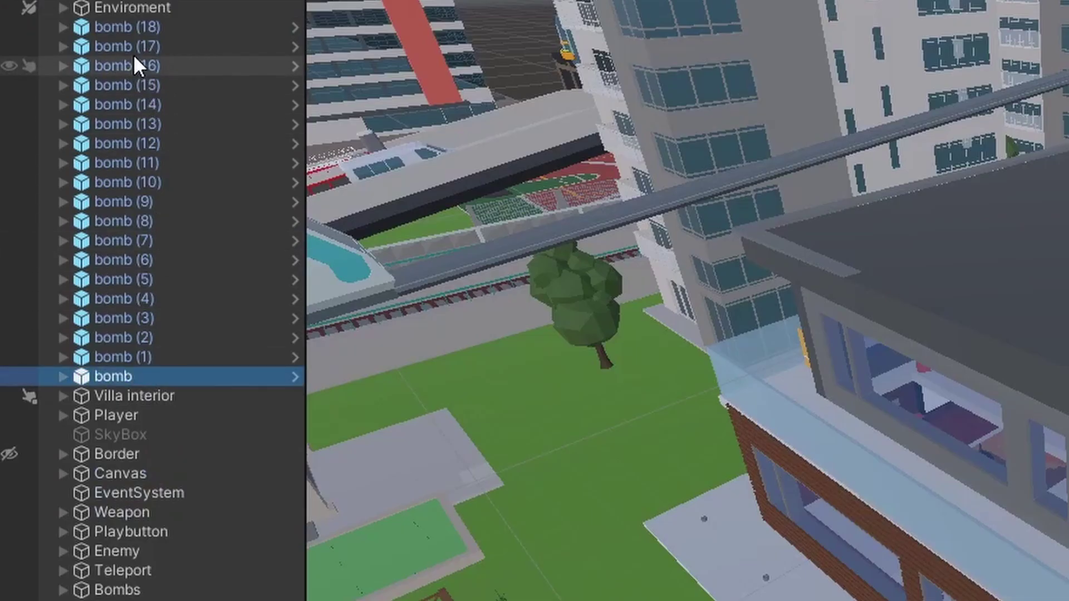
- Select all nineteen bombs, then inspect the Enemy object near the villa balcony
{"action": "left_click", "coordinate": [132, 28], "text": "shift"}
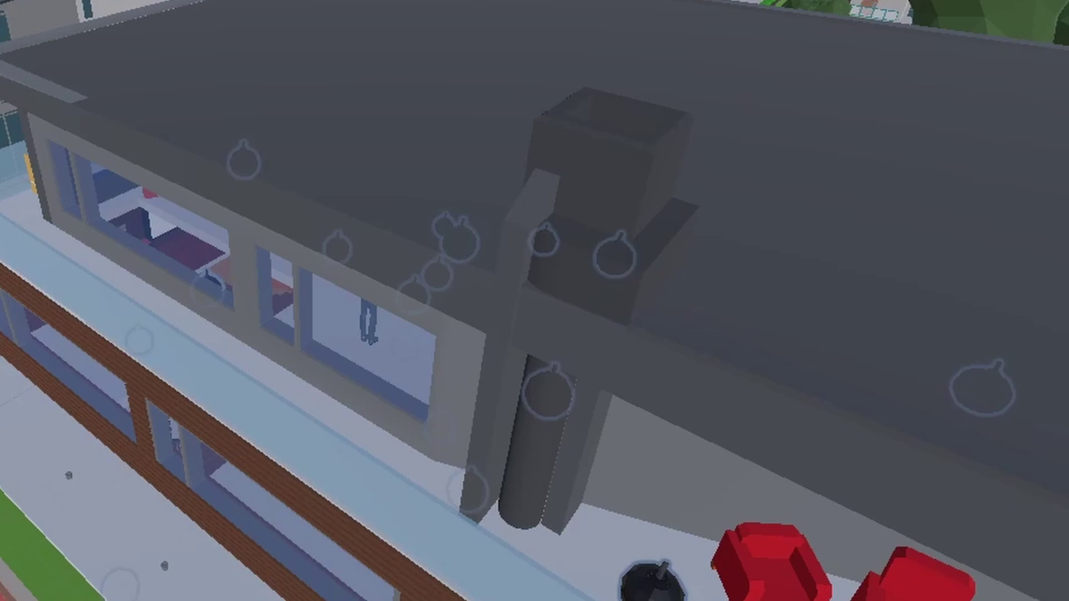
{"action": "left_click", "coordinate": [39, 309]}
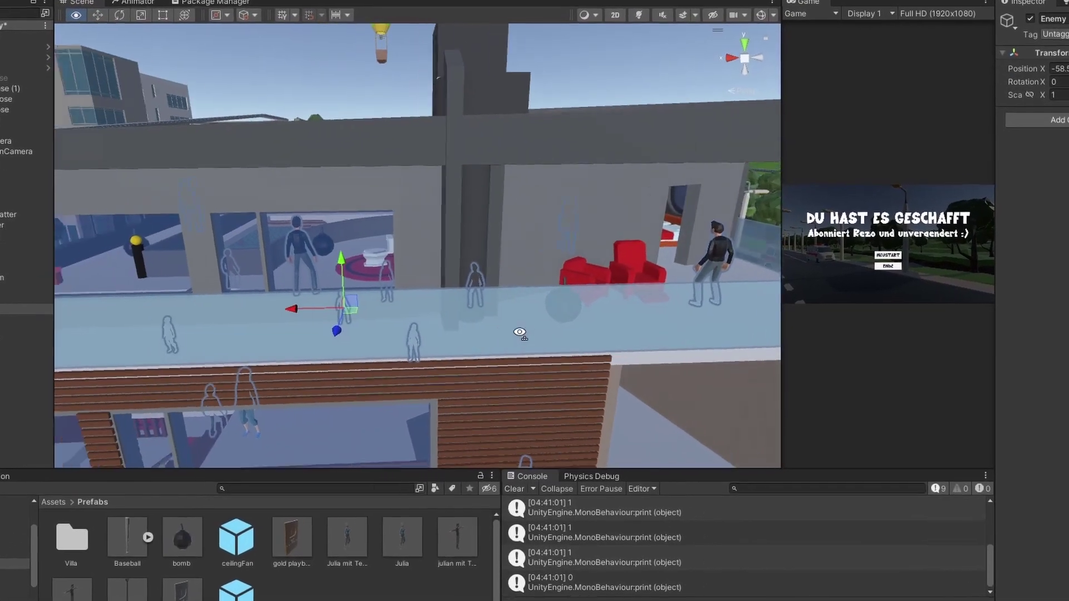
{"action": "right_click_drag", "start_coordinate": [573, 334], "coordinate": [436, 341]}
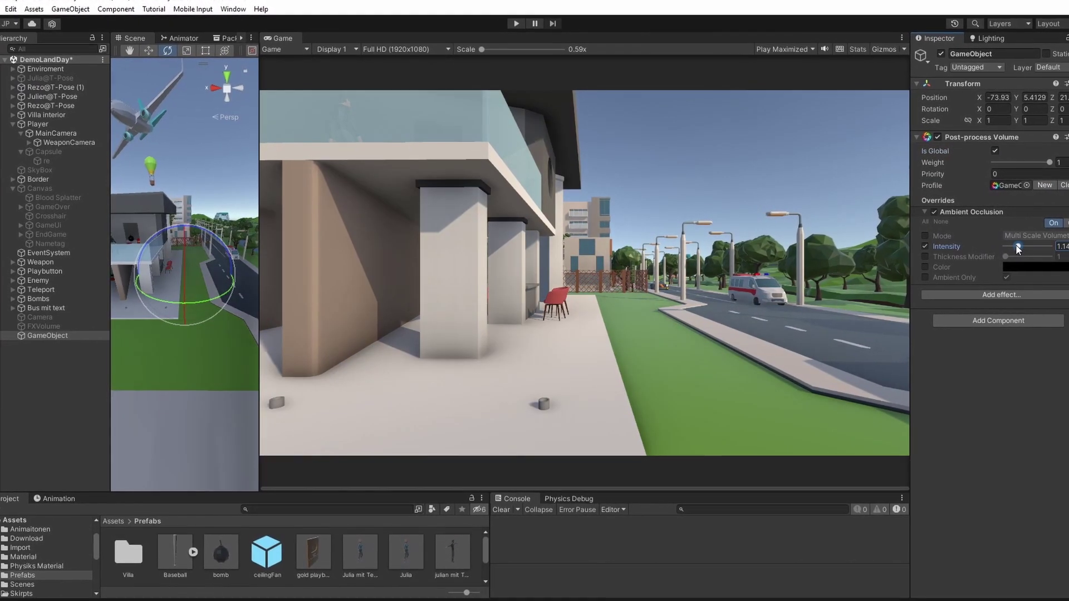
- Add a Depth Of Field effect to the global post-process volume
{"action": "left_click", "coordinate": [927, 365]}
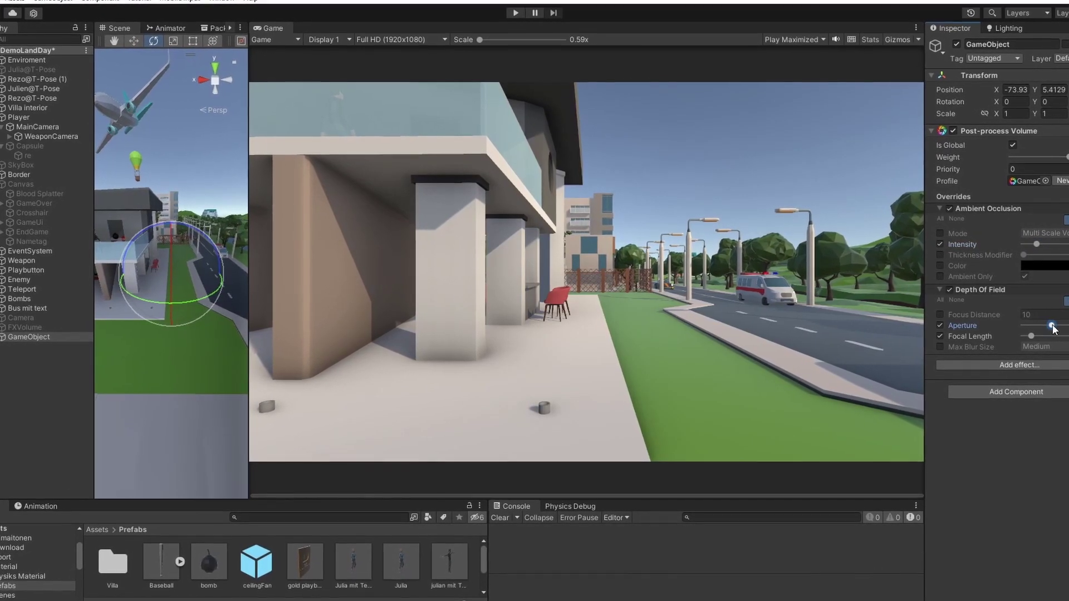